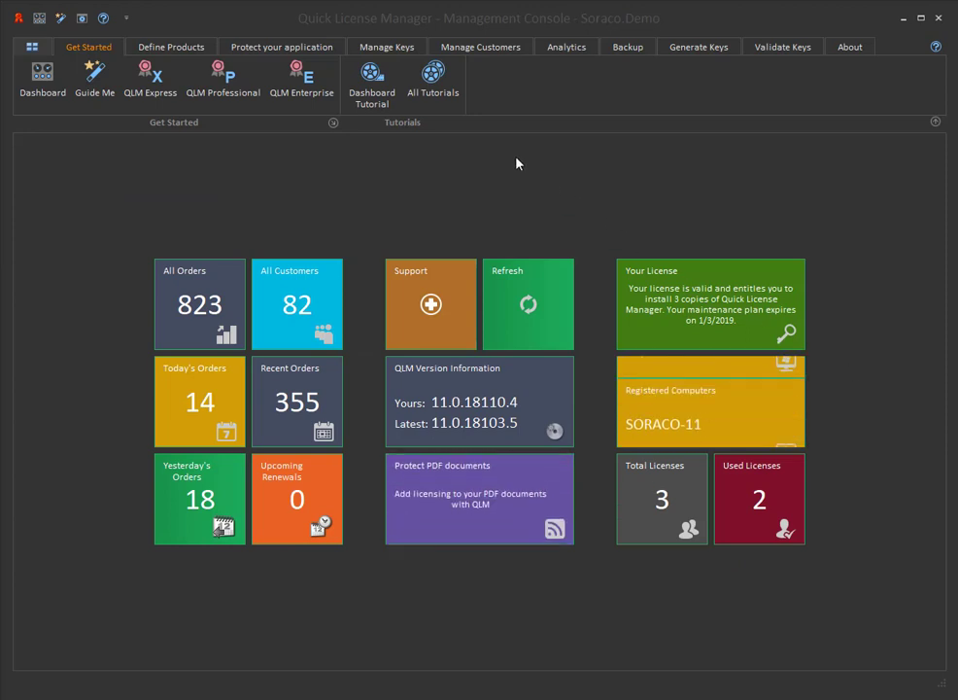
- Start protecting an application with product Demo 1.0 and license server Soraco.Demo
click(281, 46)
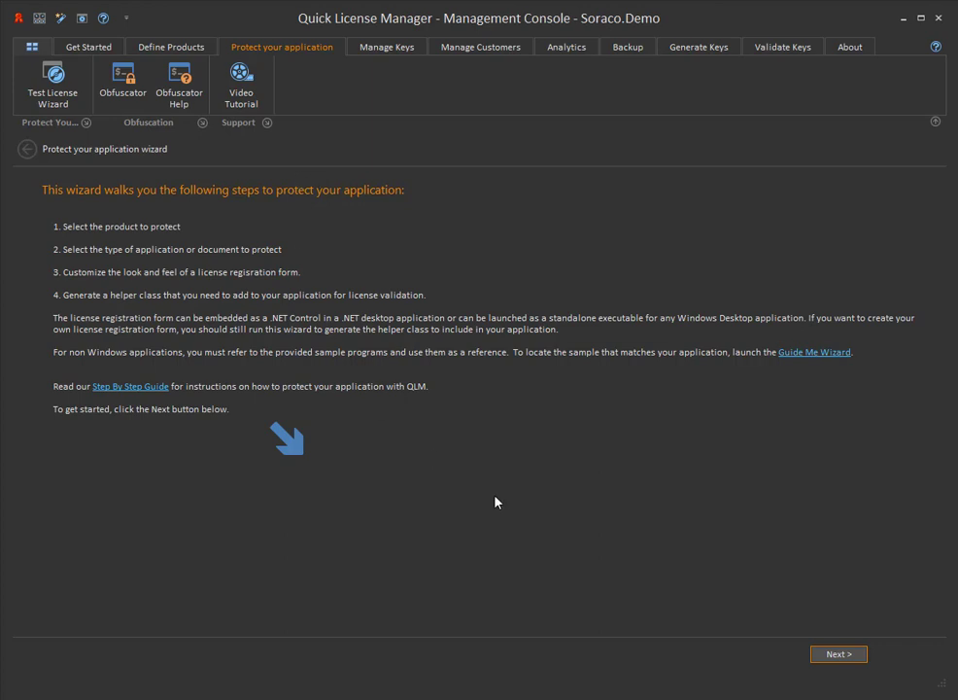
click(832, 657)
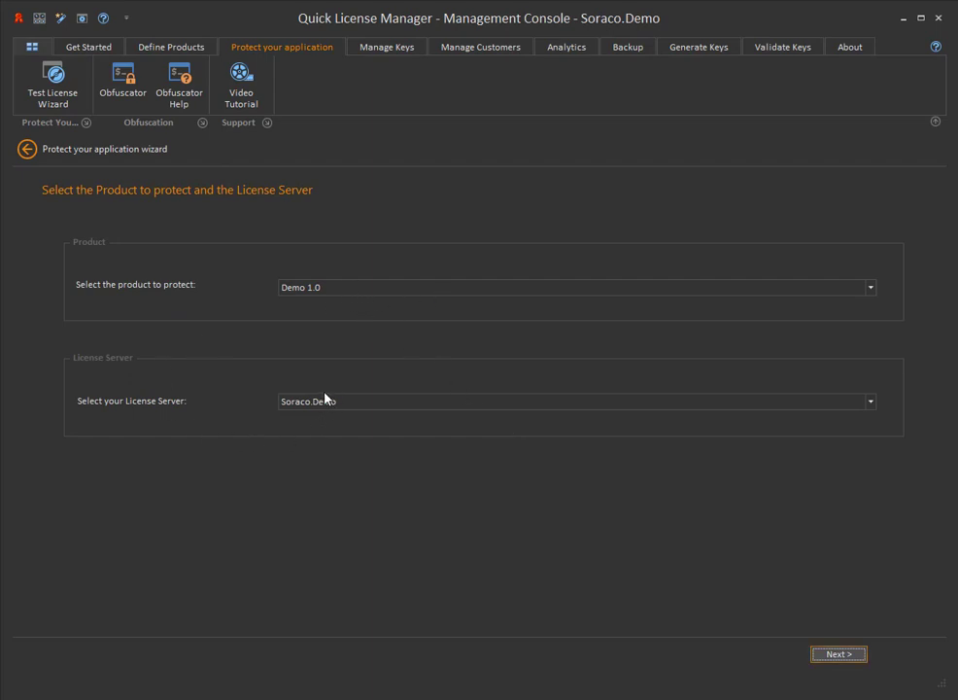
click(817, 660)
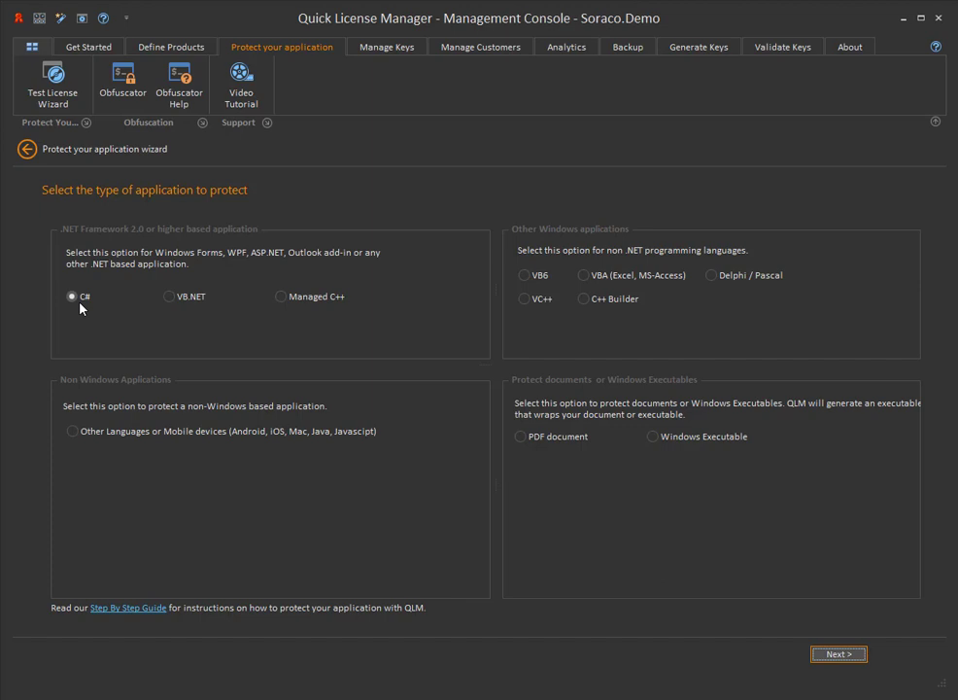
- Keep C# as the application type and save the default license wizard customizations to C:\Users\Public\Documents\Quick License Manager
click(834, 656)
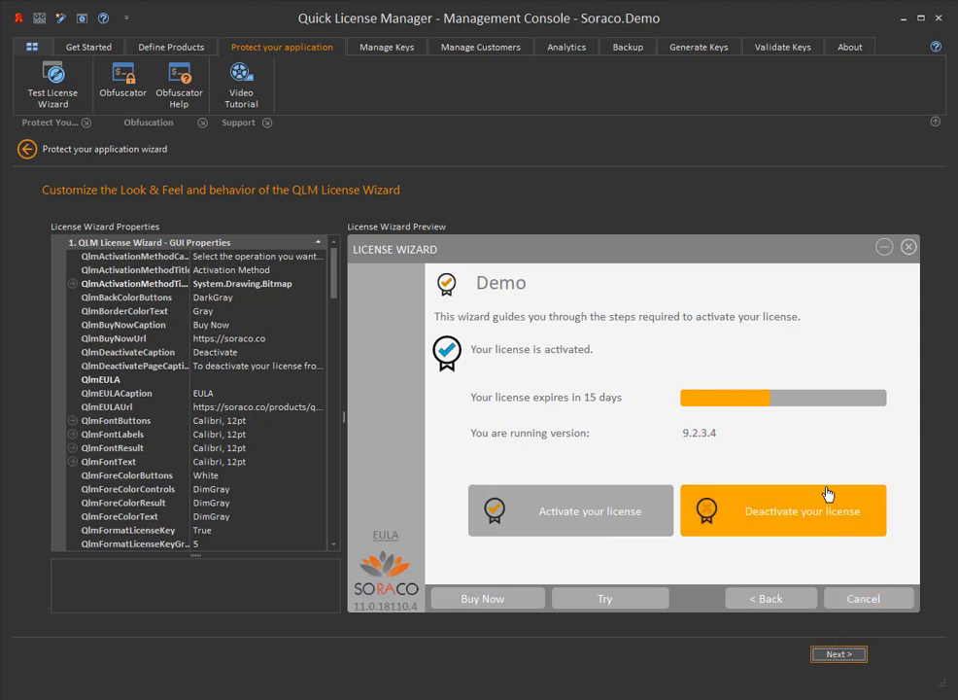
click(840, 654)
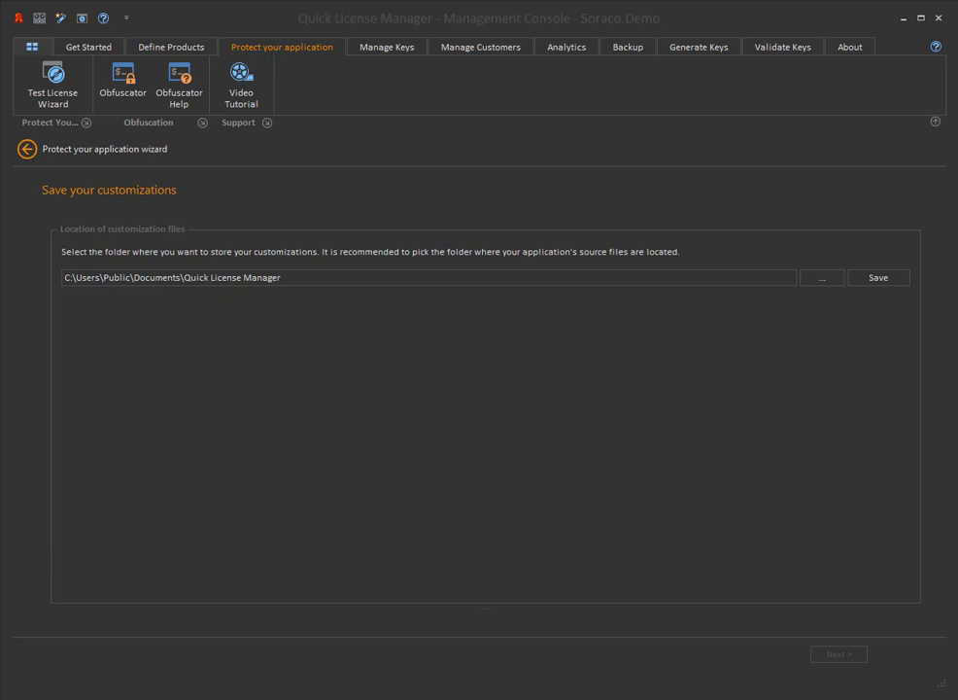
click(879, 278)
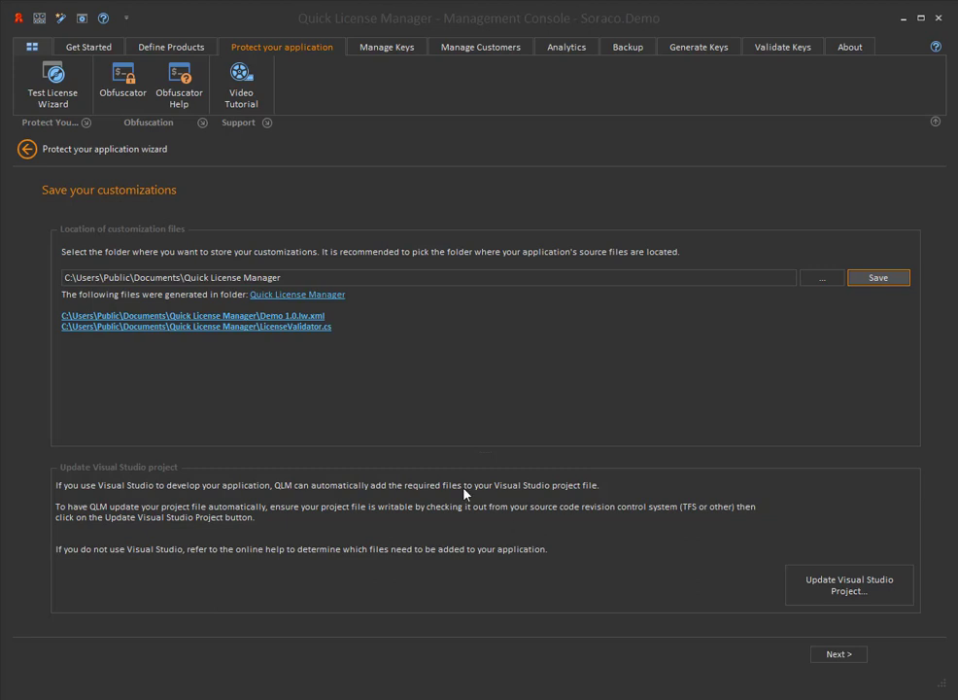
- Preview the license wizard for Demo in a test run and close it
click(54, 75)
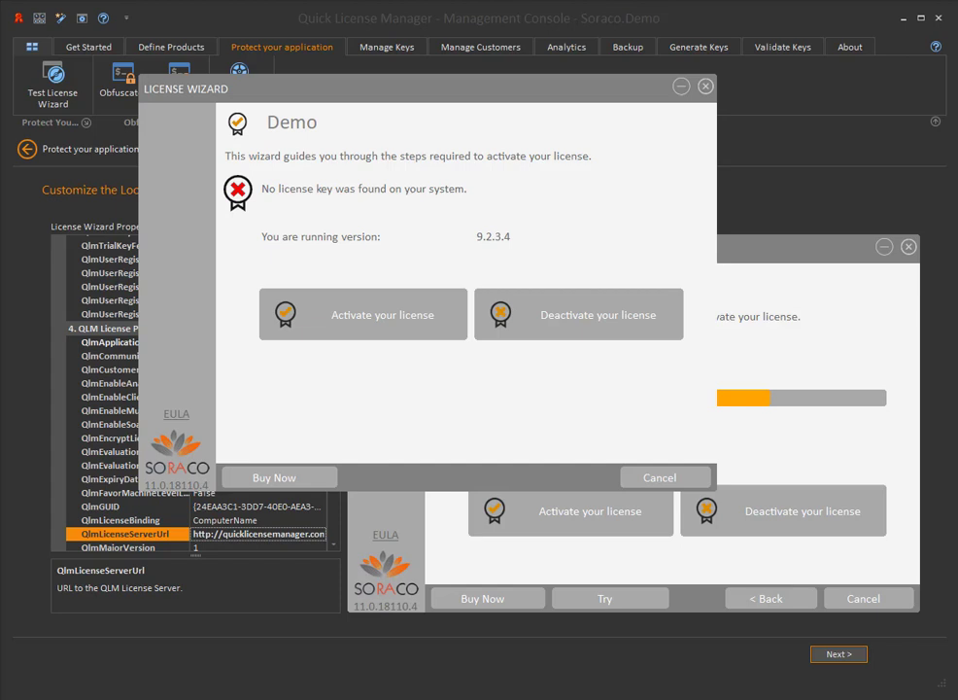
click(669, 481)
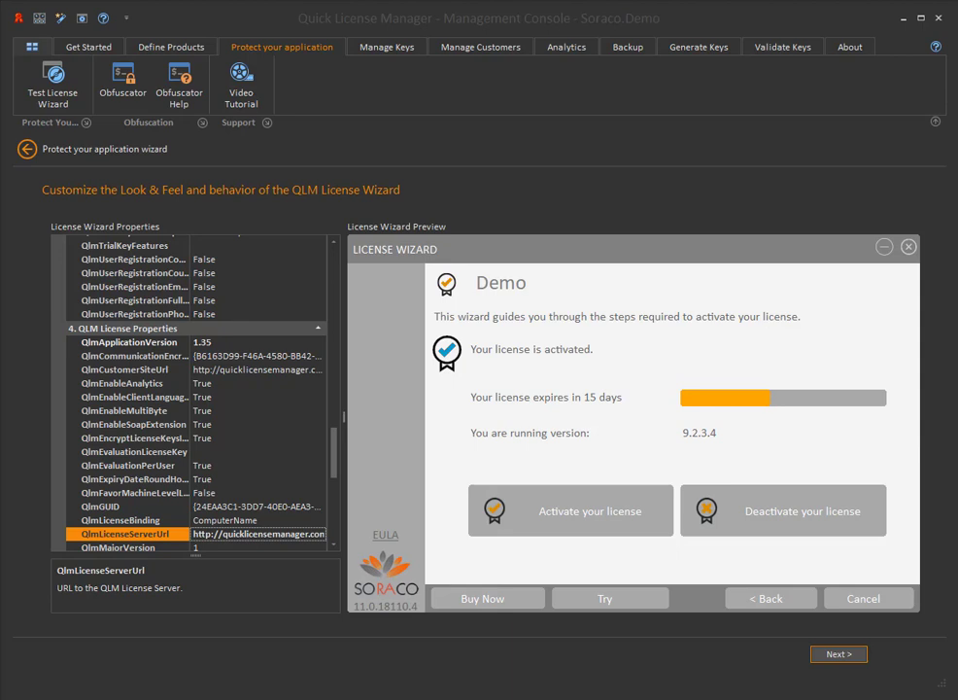
- Switch to File Explorer and open the sample folder qlmpro\Windows\DotNet\C#\QlmWizardExeSample
key(alt+Tab)
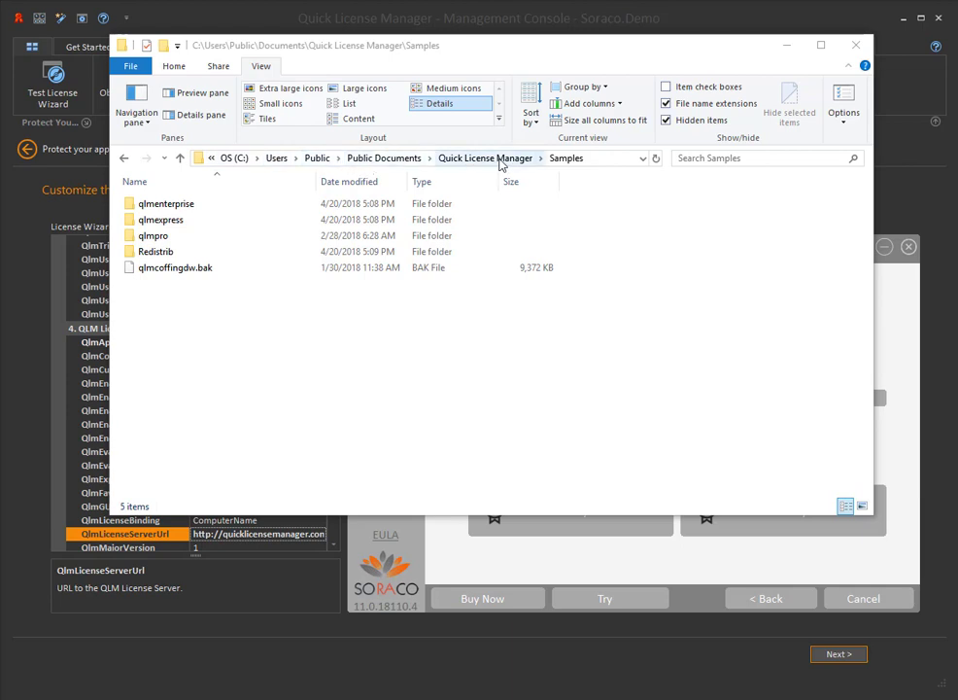
click(206, 238)
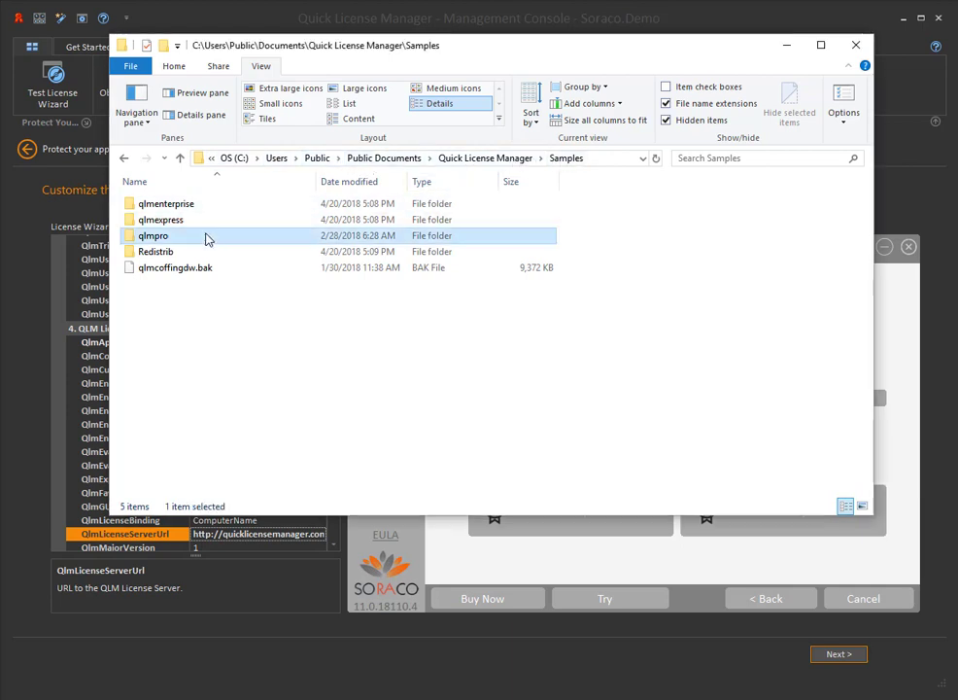
double_click(206, 238)
double_click(192, 204)
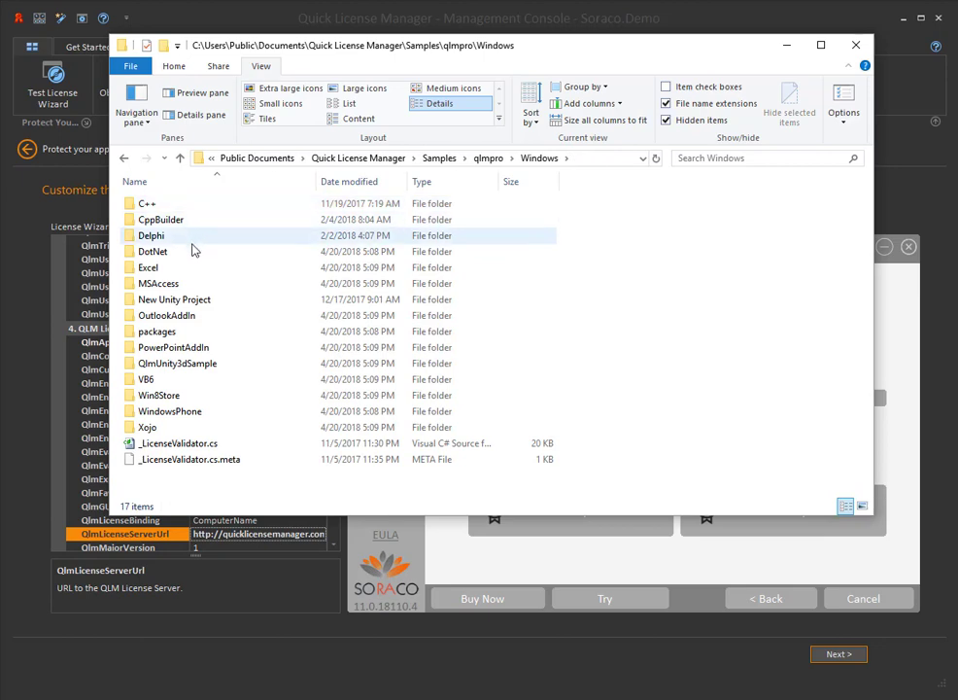
double_click(192, 251)
double_click(184, 207)
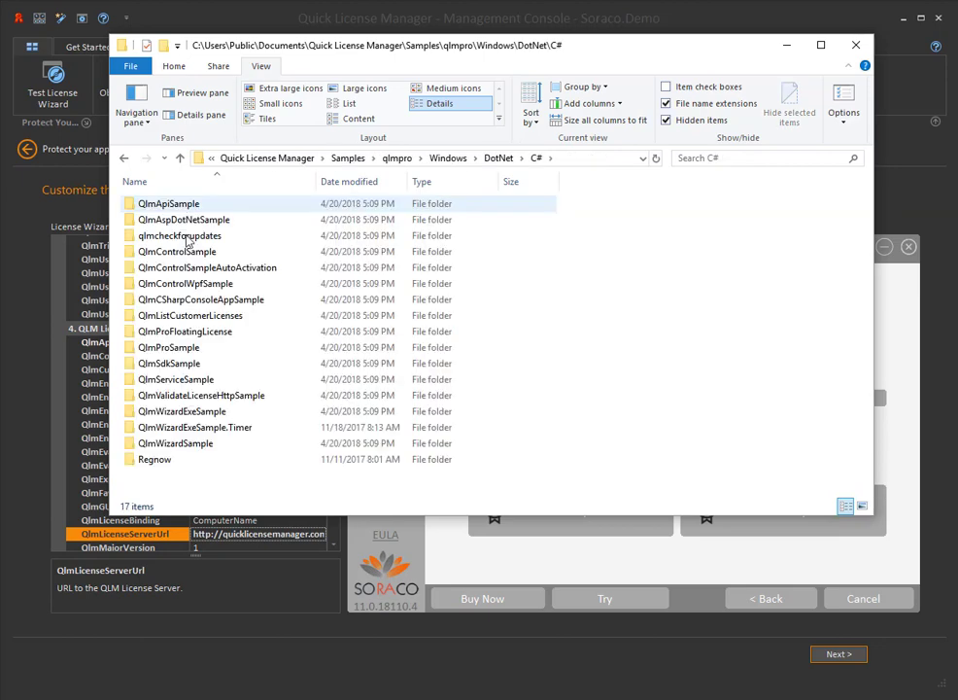
double_click(195, 412)
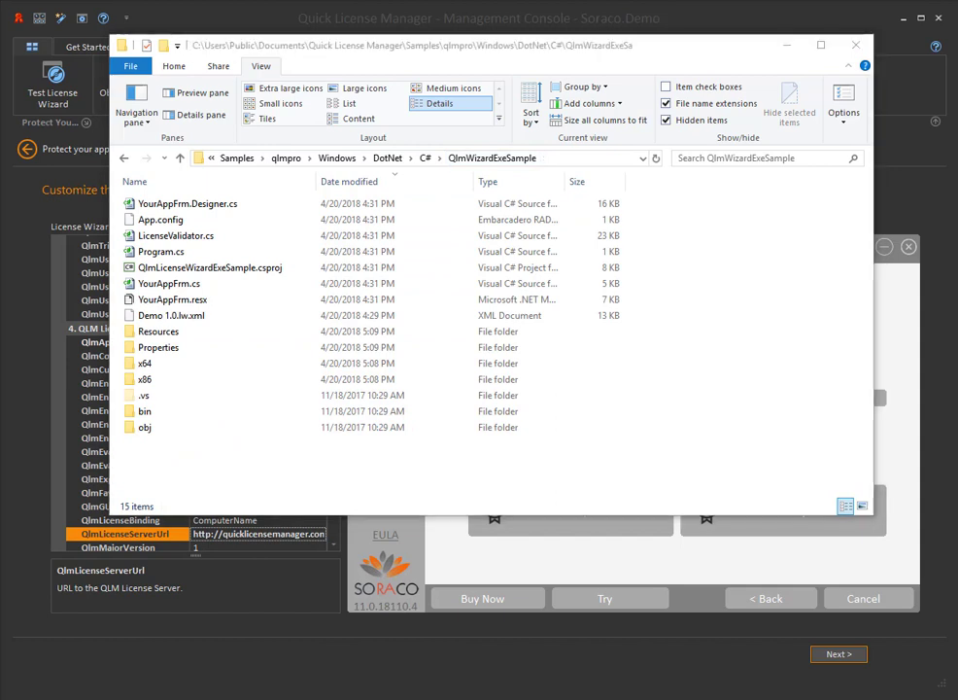
- Open the QlmLicenseWizardExeSample.csproj project in Visual Studio
click(170, 273)
right_click(171, 277)
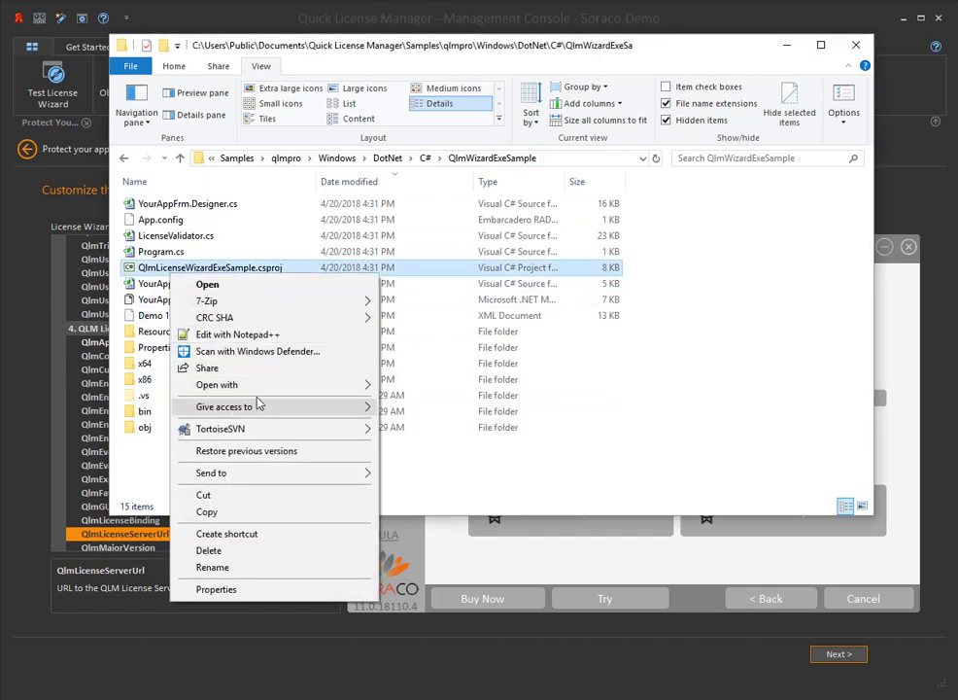
mouse_move(257, 391)
click(464, 387)
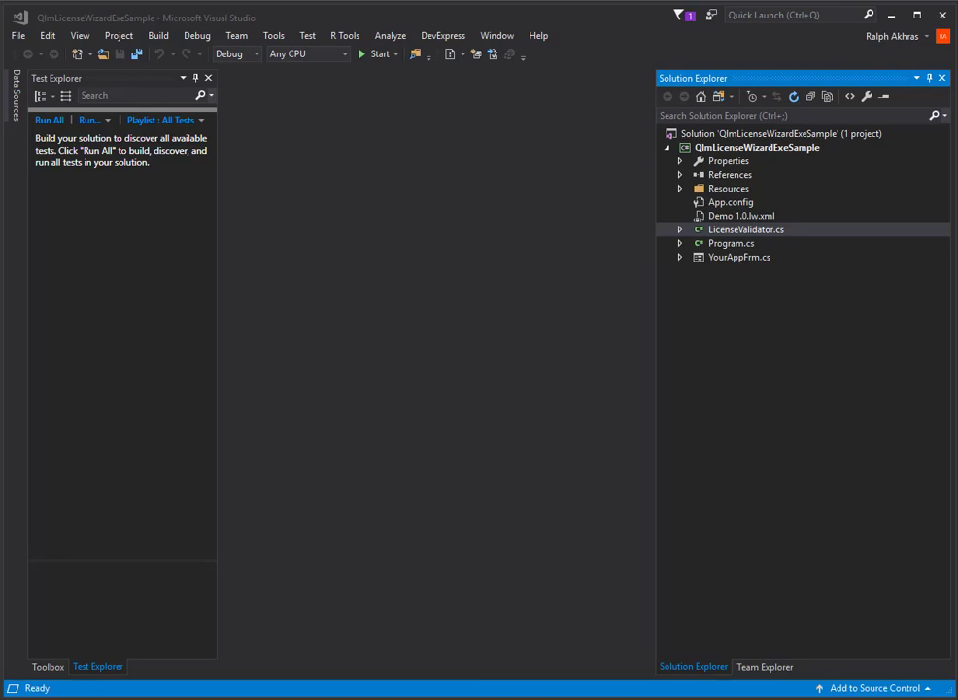
- Open the source code of YourAppFrm.cs from the QlmLicenseWizardExeSample project
click(746, 231)
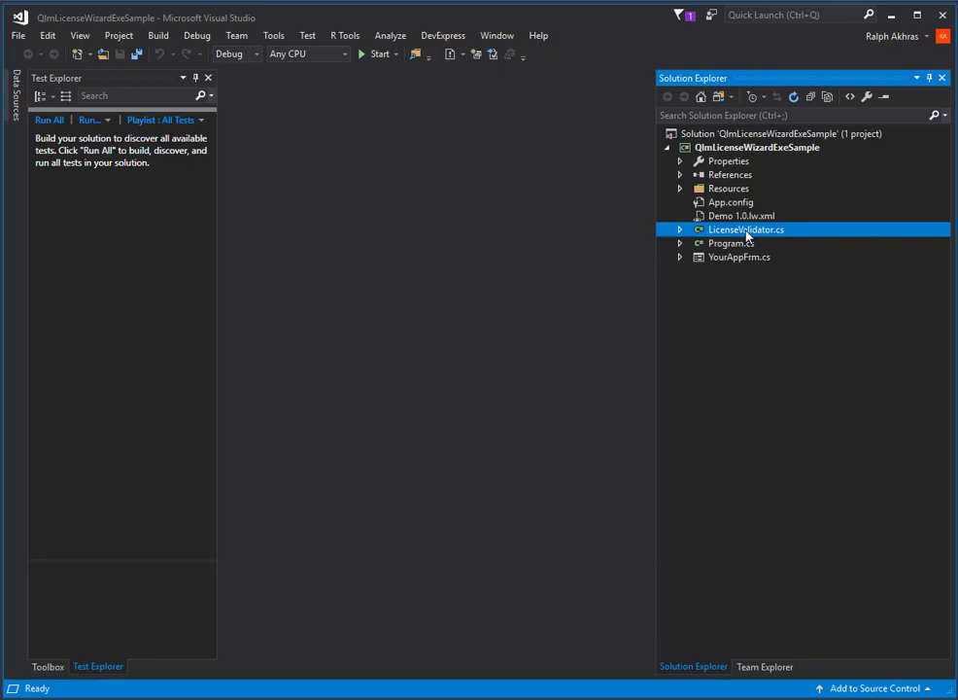
right_click(750, 258)
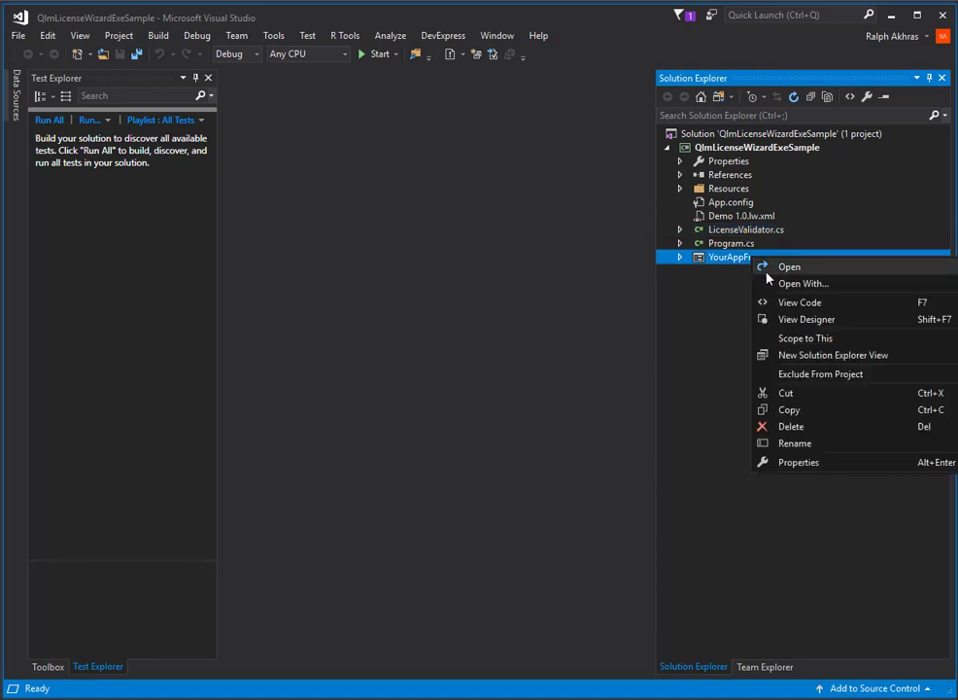
click(789, 303)
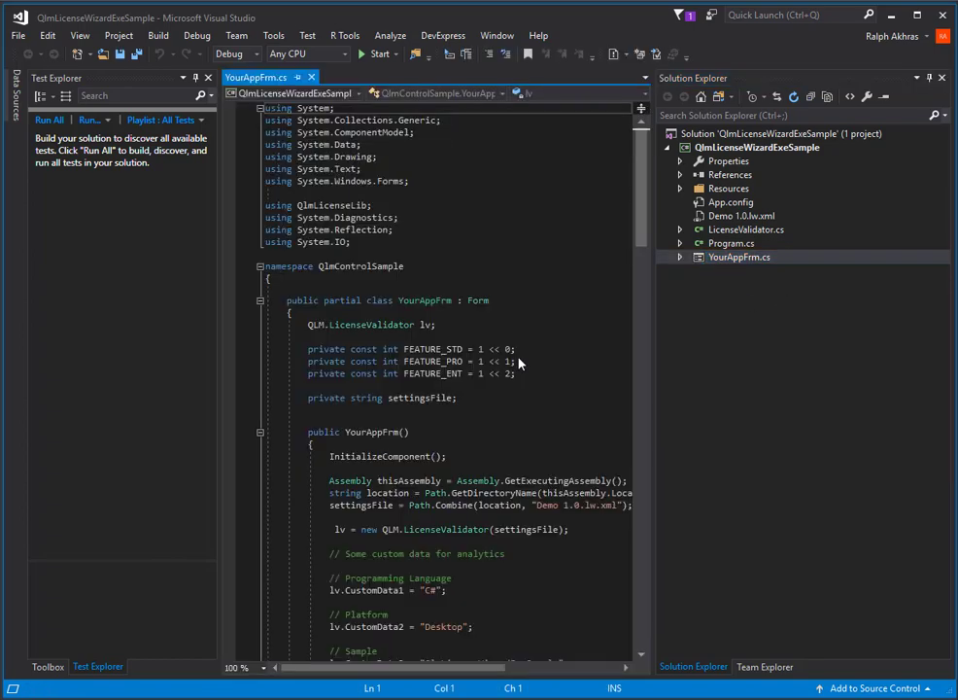
- Examine the ValidateLicenseAtStartup call in YourAppFrm_Load and the settingsFile usage in the DisplayLicenseForm method
scroll(515, 364, down, 5)
scroll(520, 358, down, 4)
click(457, 381)
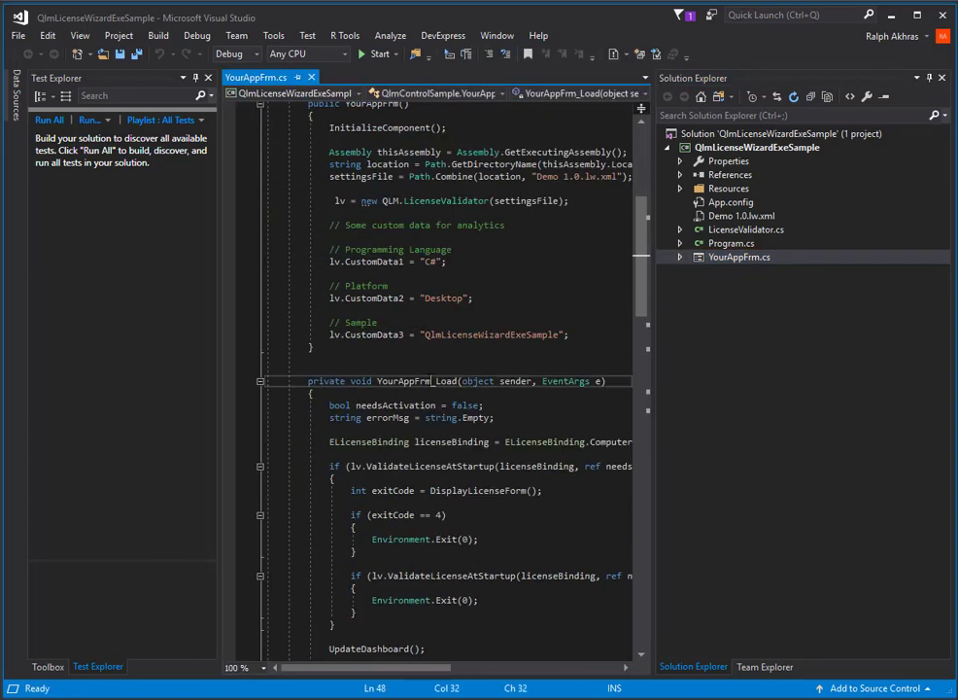
drag(654, 388, 844, 408)
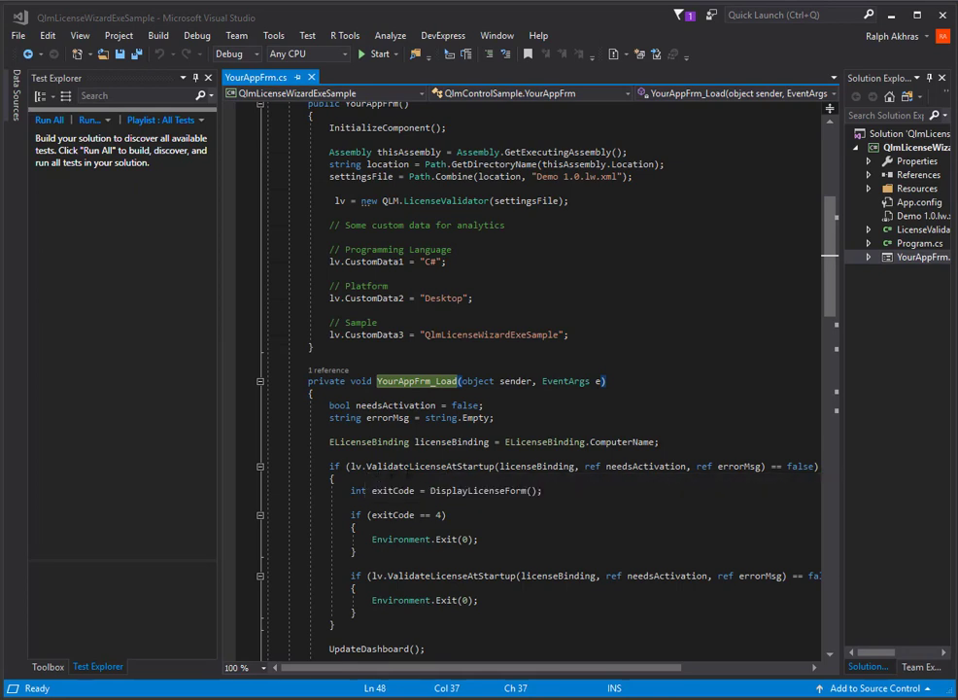
double_click(415, 468)
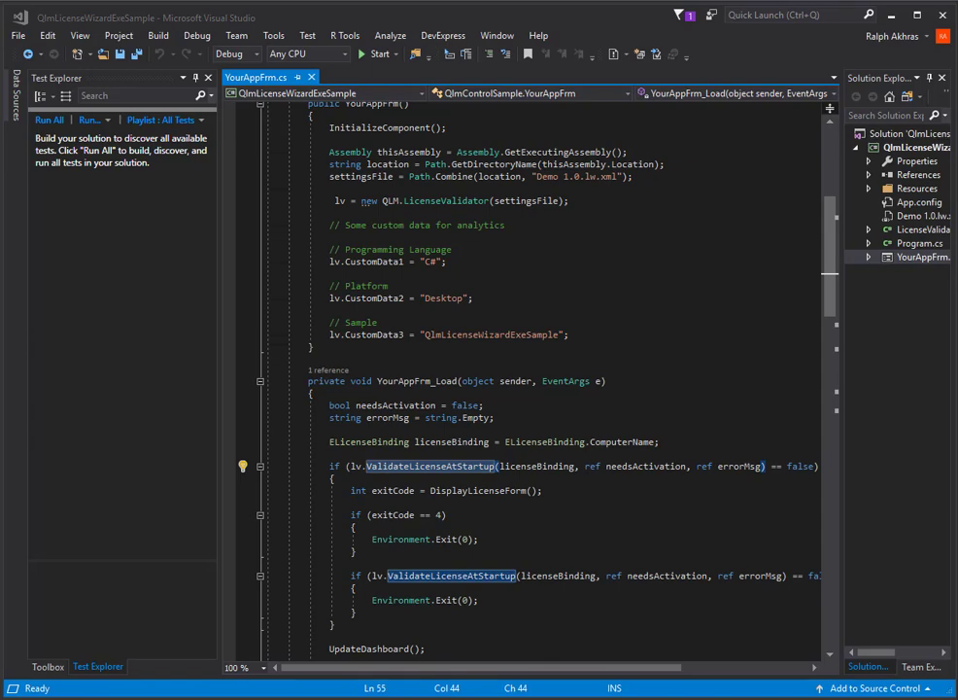
click(489, 490)
scroll(493, 484, down, 13)
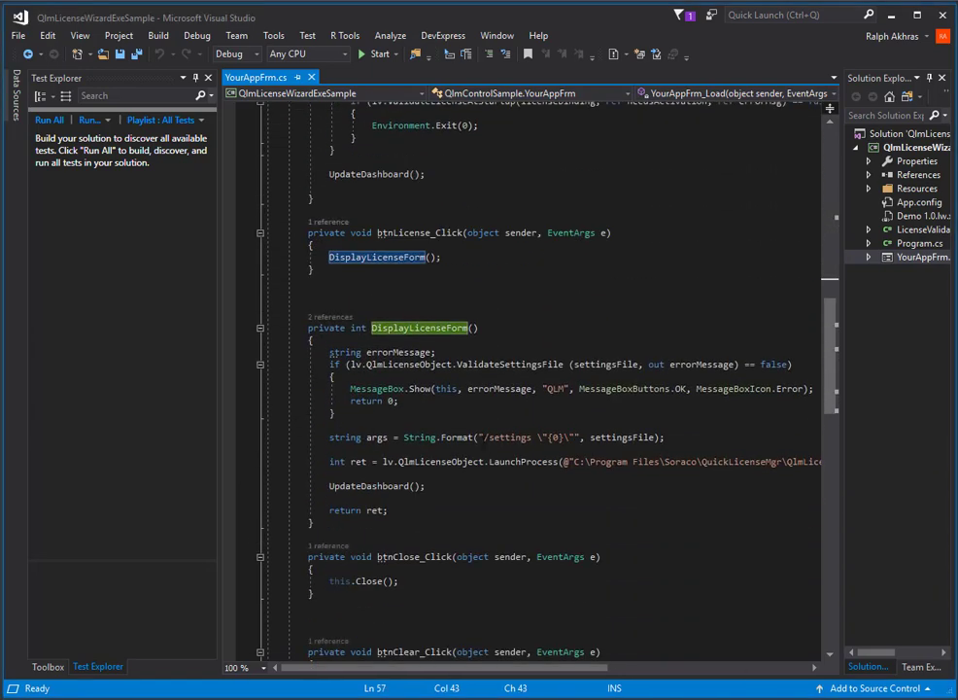
click(604, 440)
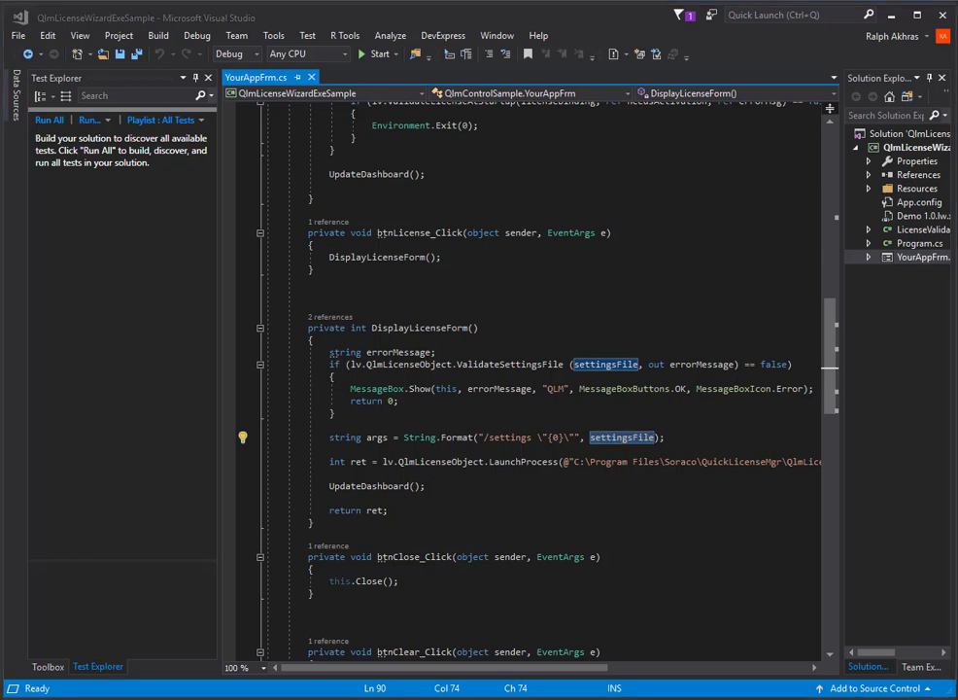
- Set a breakpoint on the ValidateSettingsFile check in DisplayLicenseForm, then build the project and start debugging it
click(229, 364)
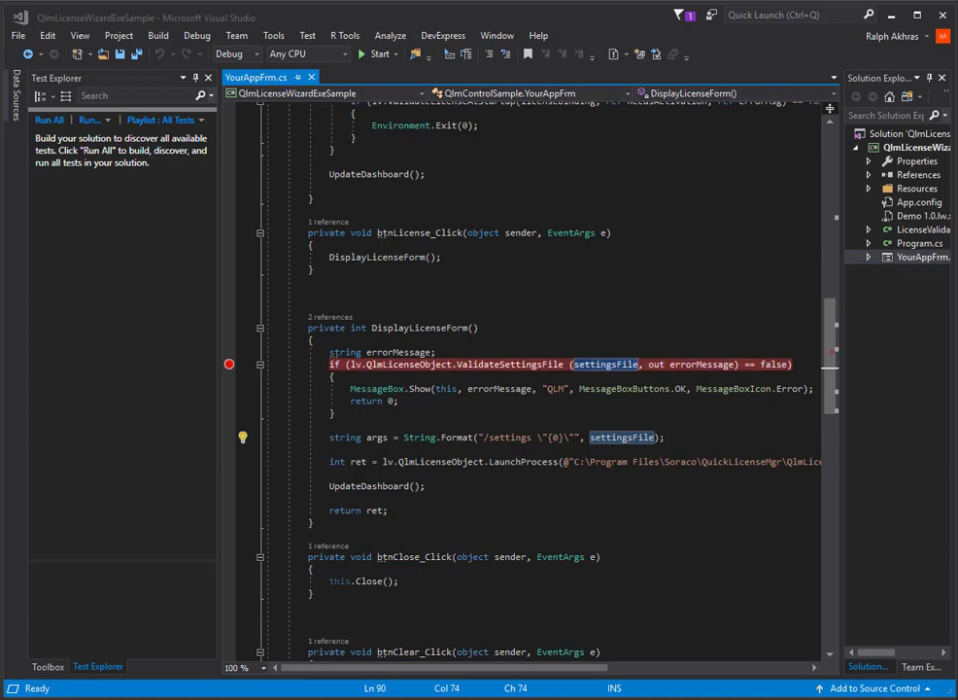
click(166, 36)
click(164, 53)
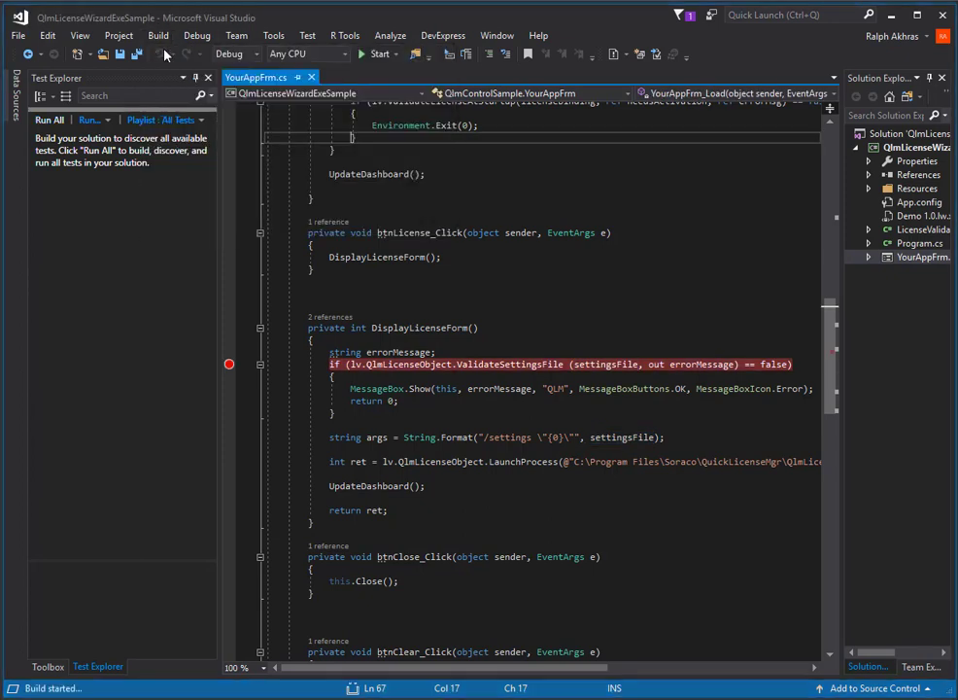
click(378, 55)
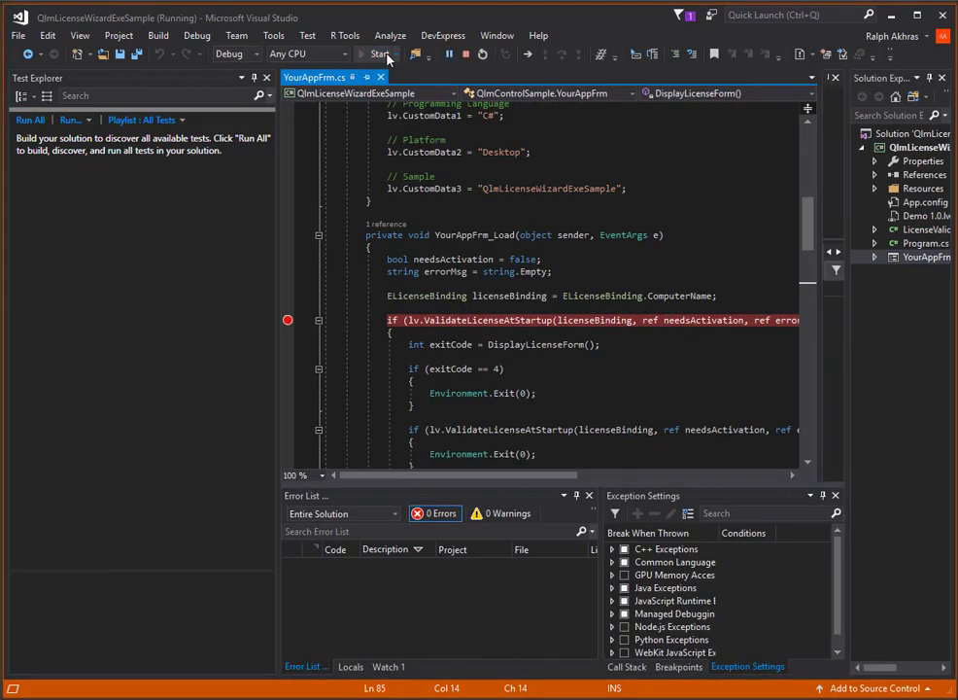
- Step past the startup license validation, continue to the DisplayLicenseForm breakpoint and step over its code to launch the license wizard
key(F10)
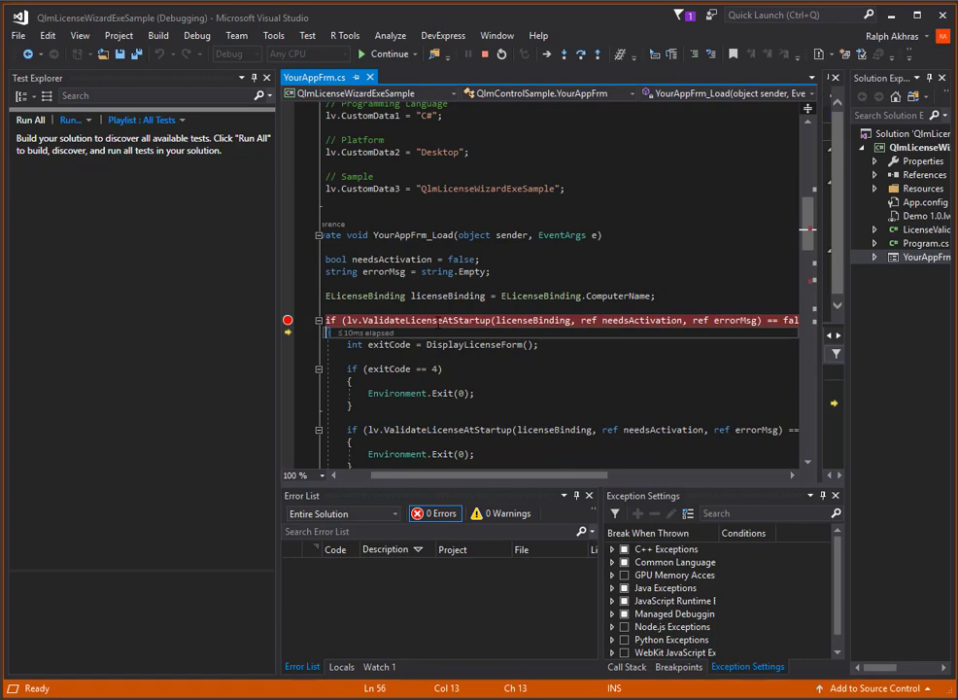
key(F10)
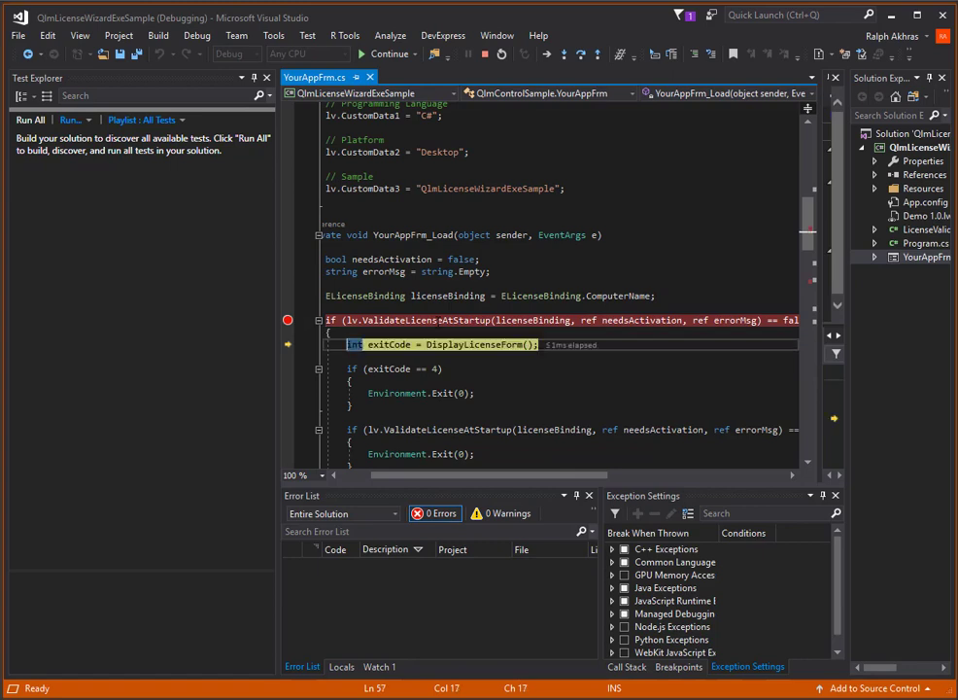
key(F5)
key(F10)
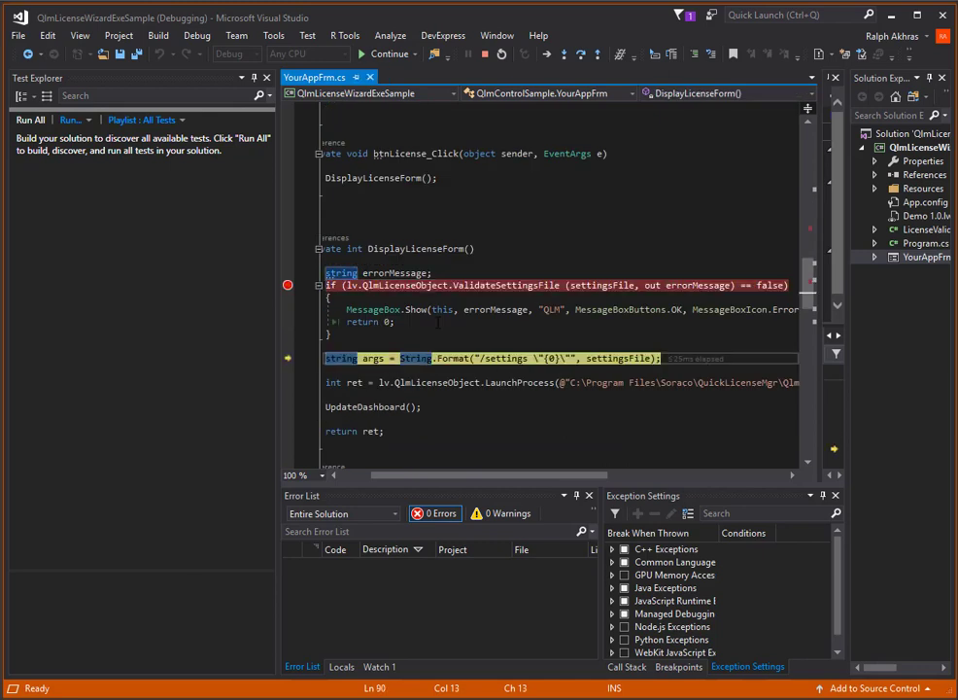
key(F10)
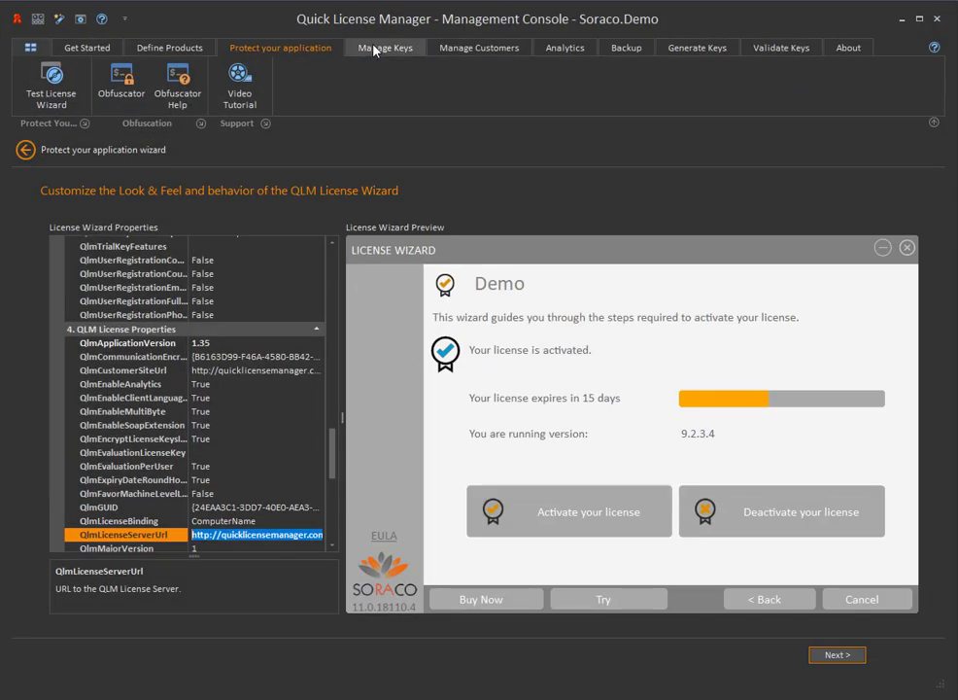
- Switch to Quick License Manager and create one activation key for Demo 1.0 with one activation and the permanent license model
click(375, 49)
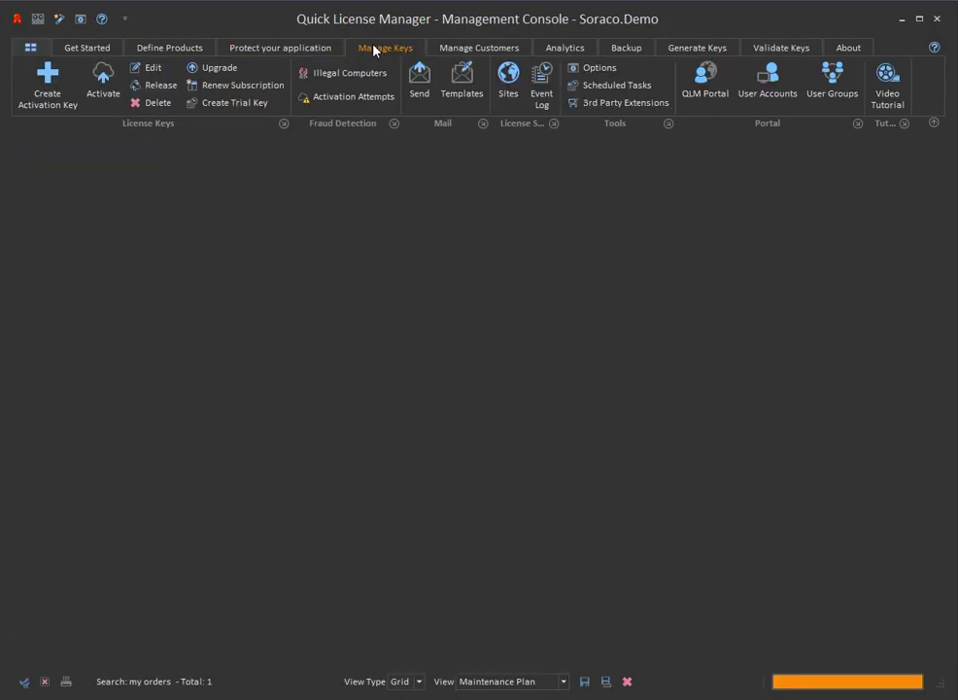
click(45, 79)
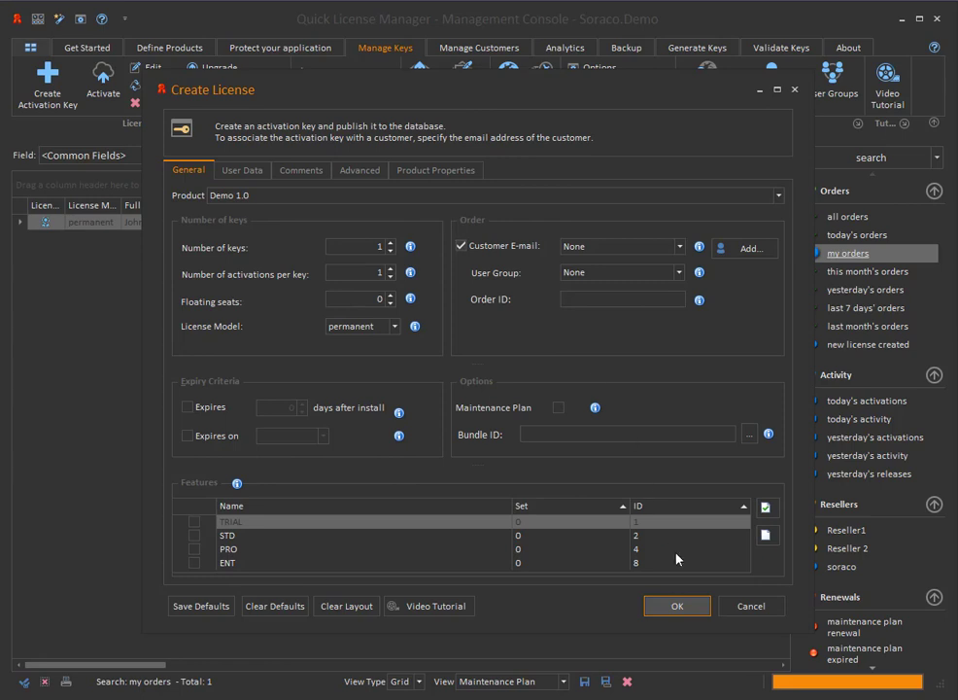
click(697, 607)
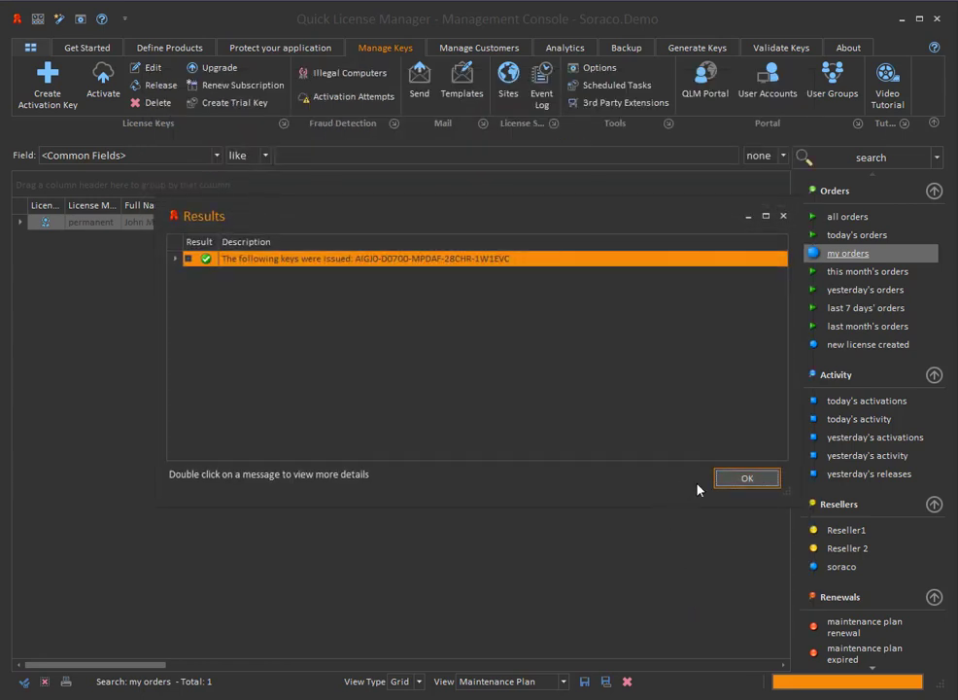
click(743, 478)
- Copy the newly issued activation key from the search filter and minimize the management console
drag(450, 155, 239, 156)
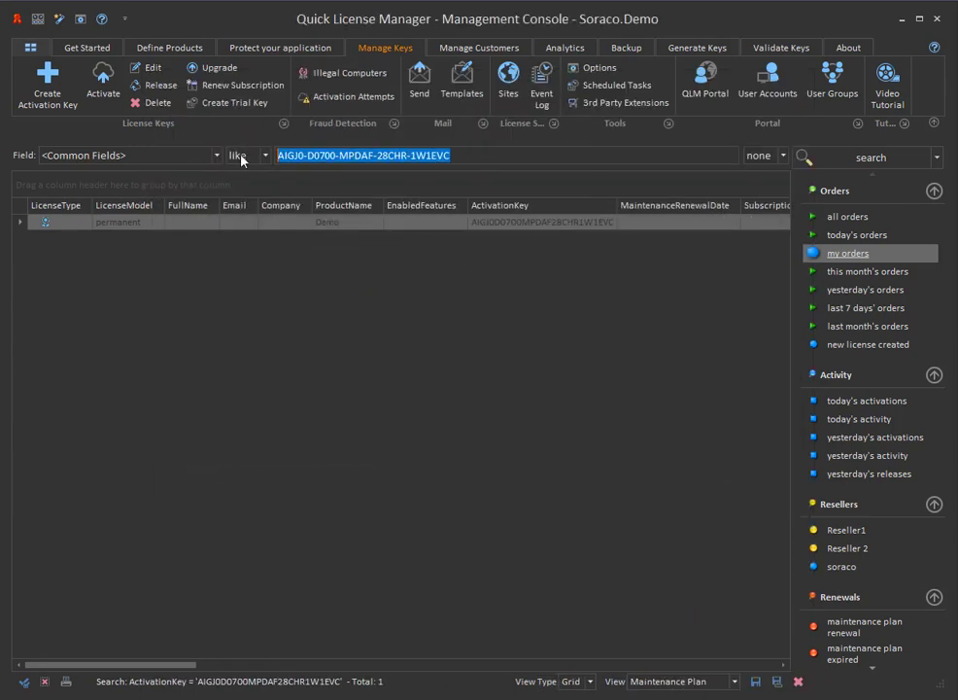
right_click(294, 159)
click(323, 206)
click(901, 19)
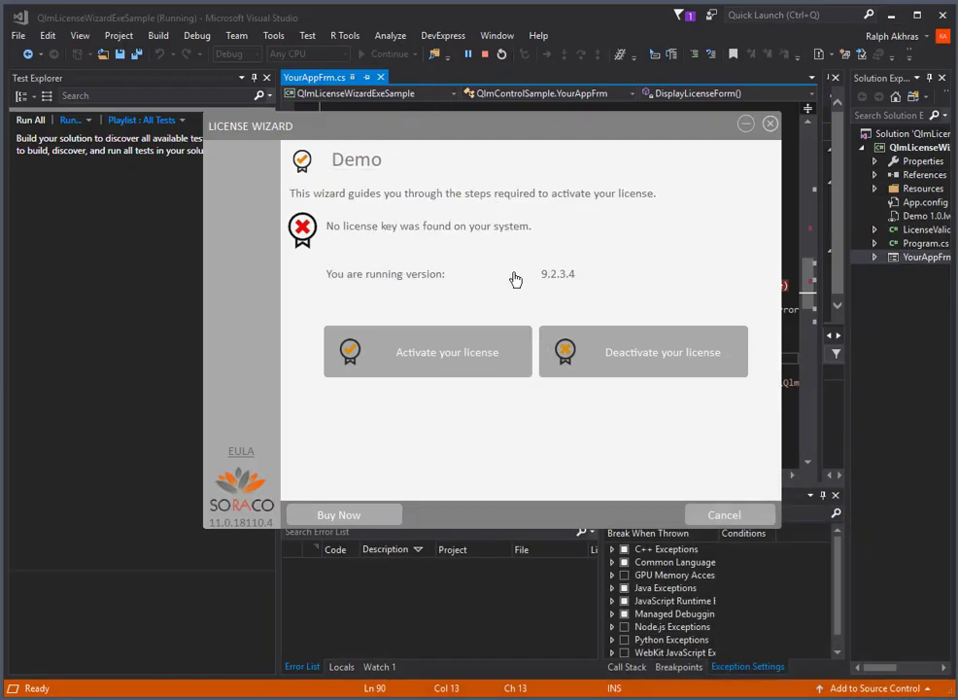
- Activate the license online in the License Wizard by pasting the copied activation key, then finish the wizard
click(385, 356)
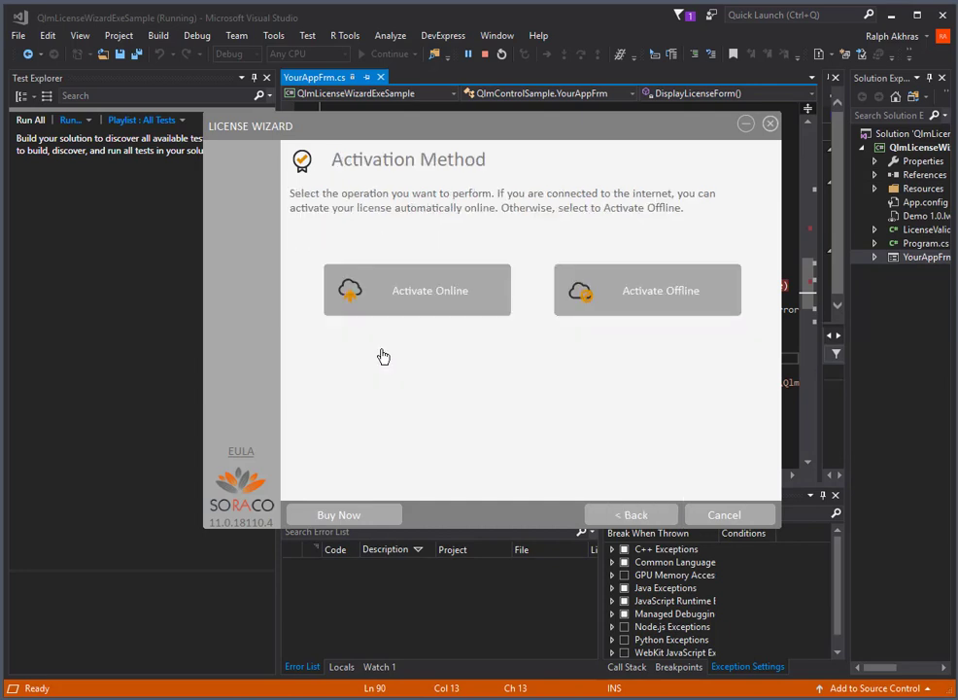
click(389, 291)
right_click(386, 258)
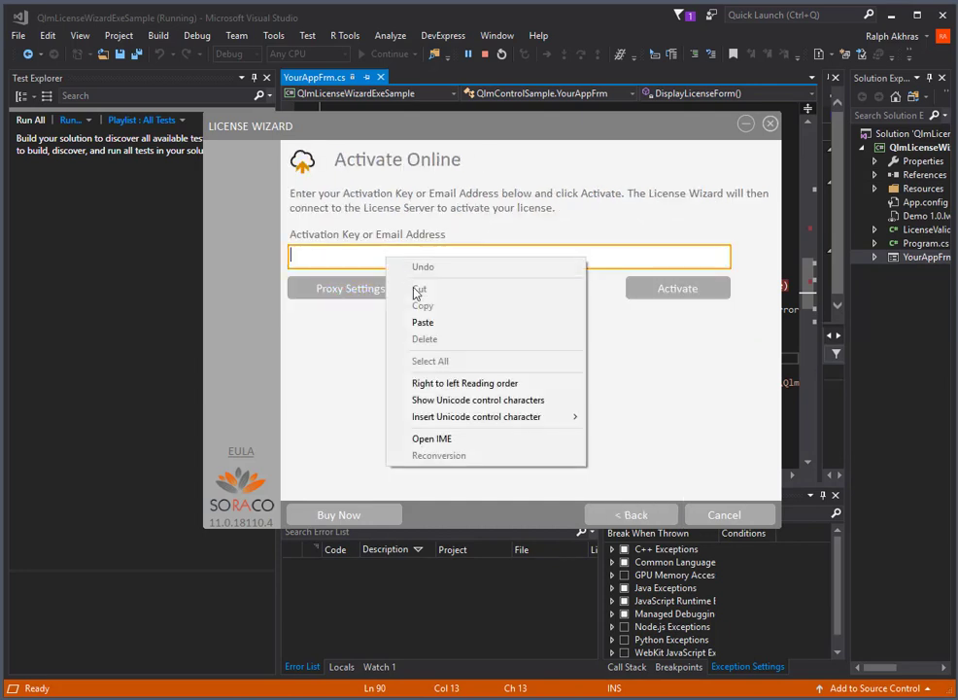
click(424, 322)
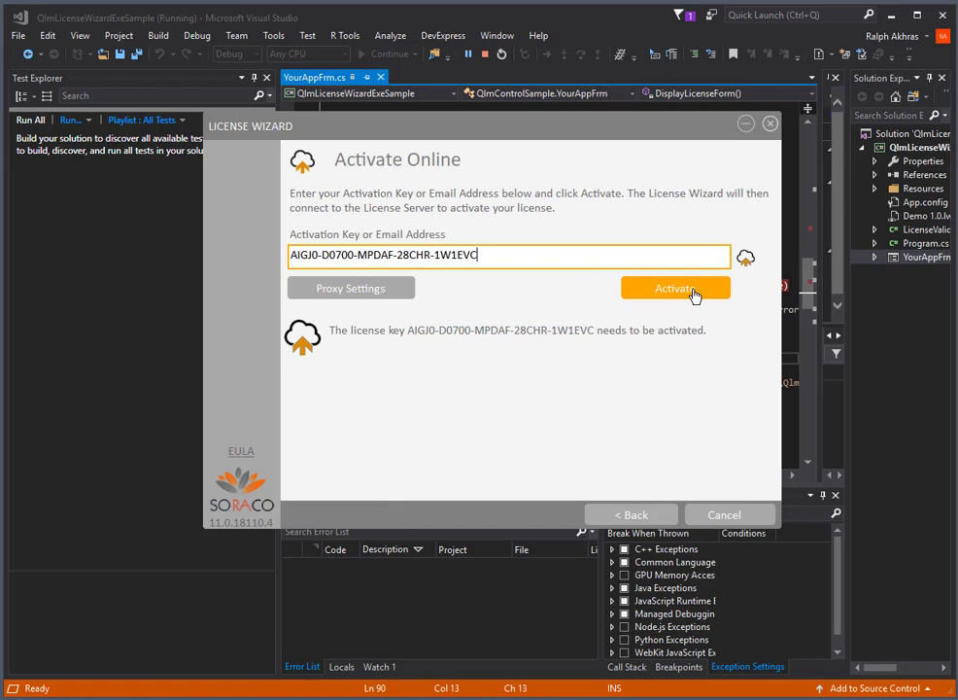
click(694, 290)
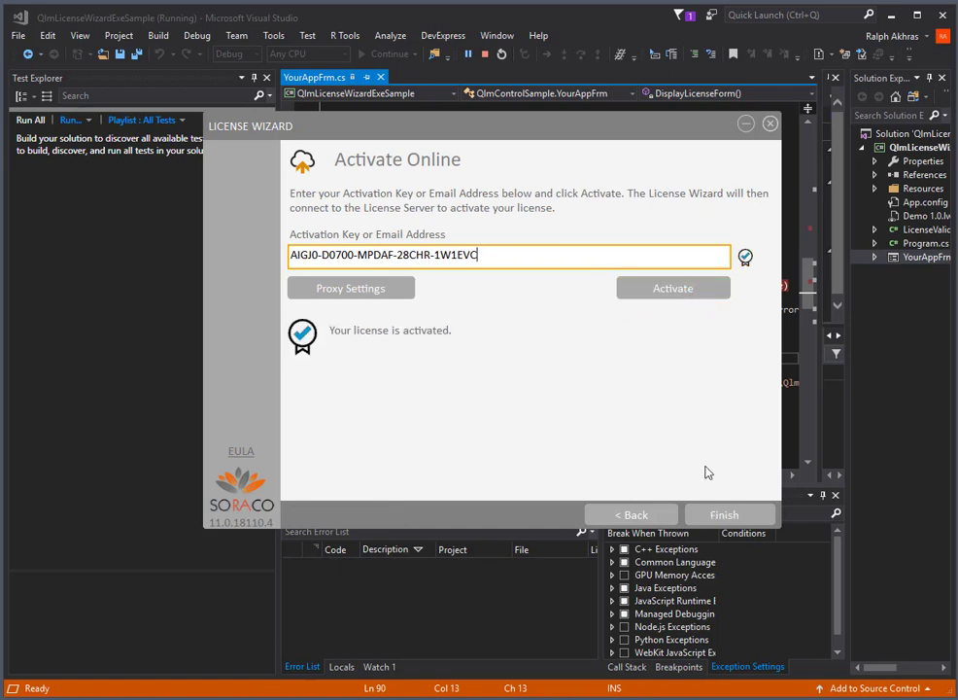
click(721, 515)
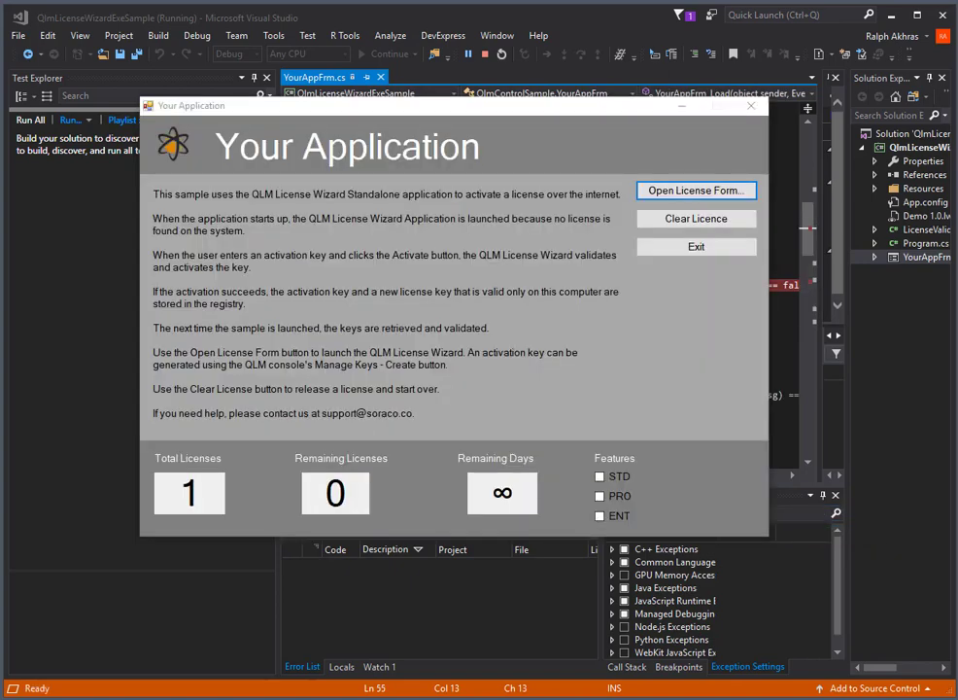
- Exit the sample application and debug it again, stepping over the ValidateLicenseAtStartup check in YourAppFrm_Load and continuing execution
click(696, 246)
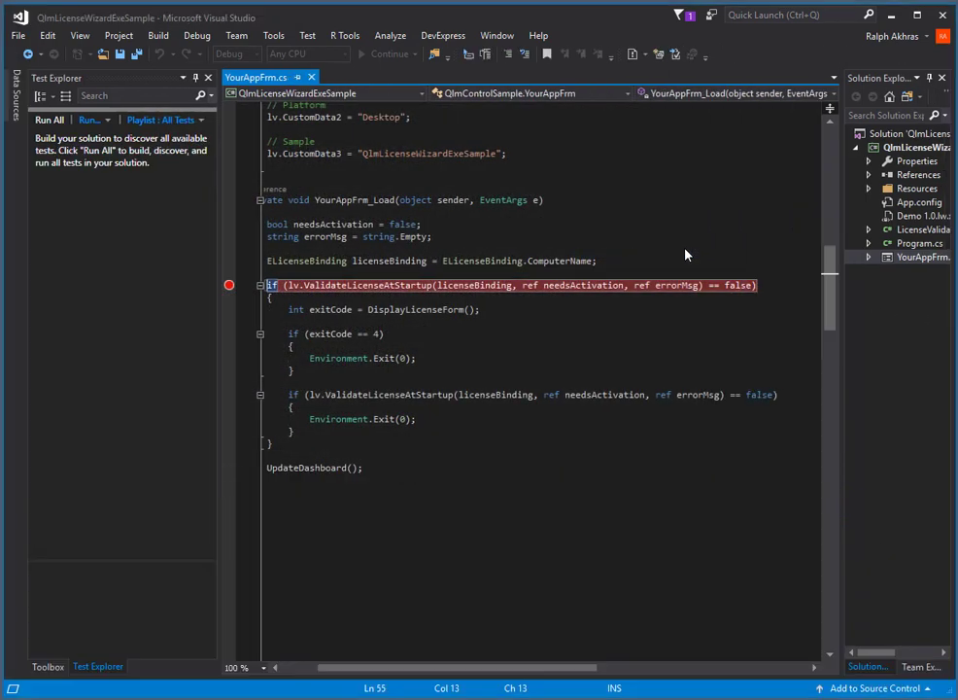
click(376, 55)
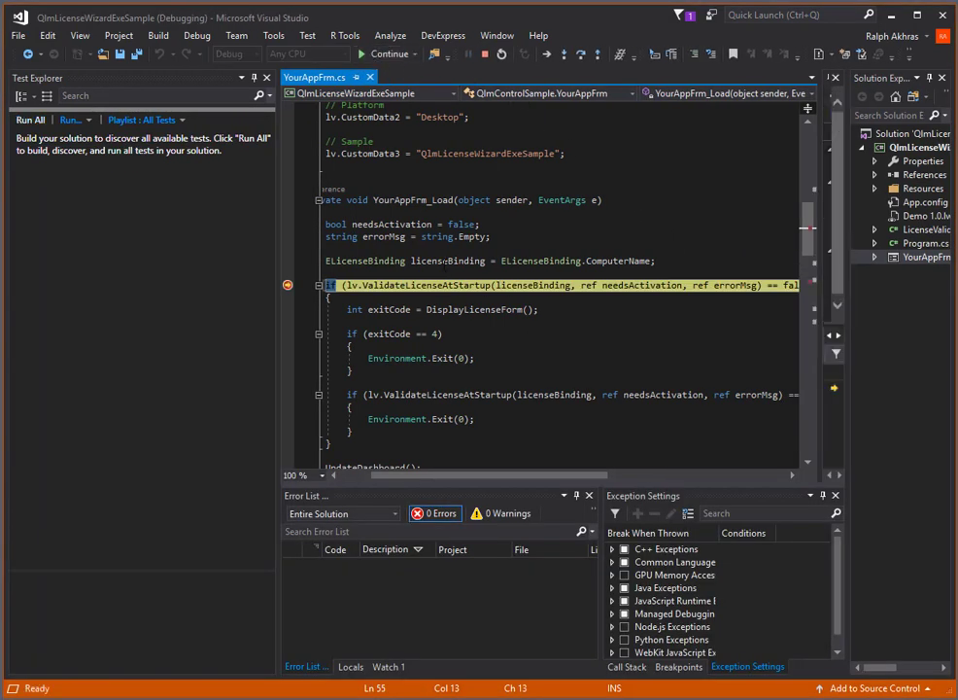
click(446, 284)
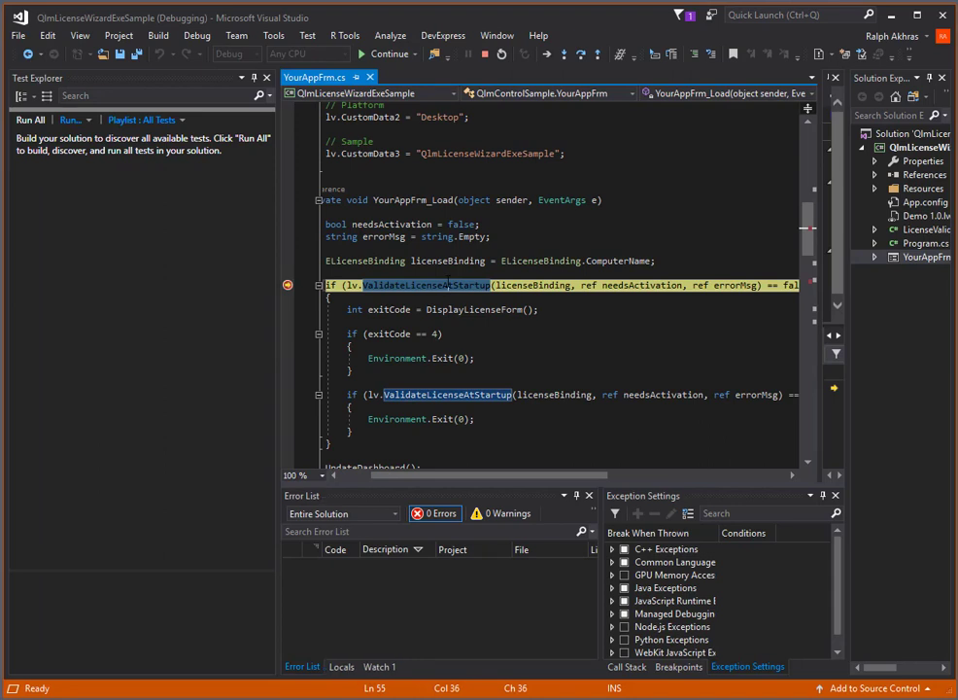
key(F10)
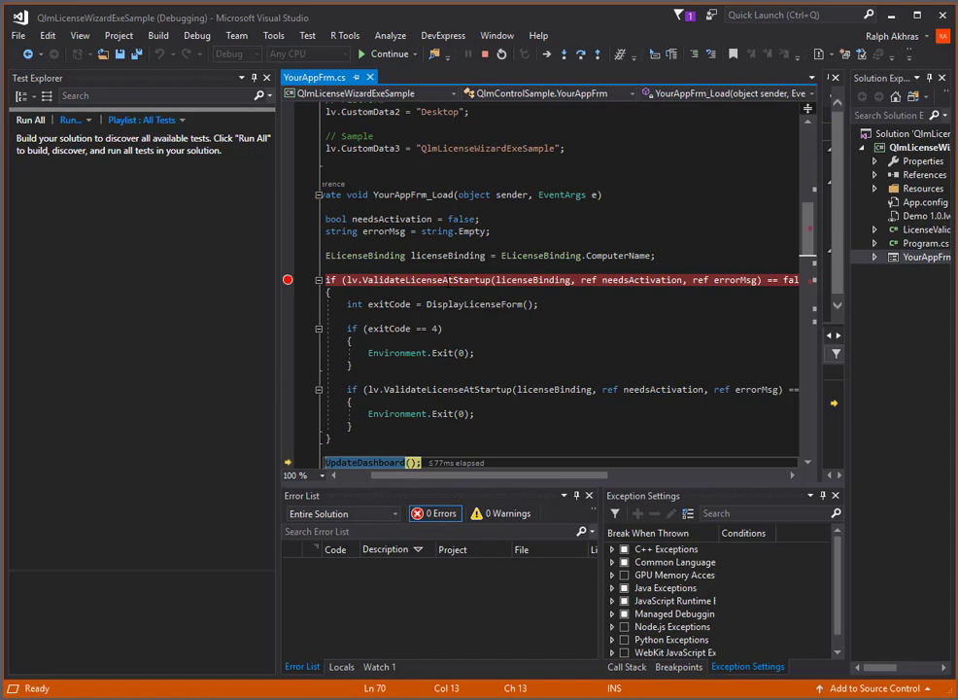
key(F5)
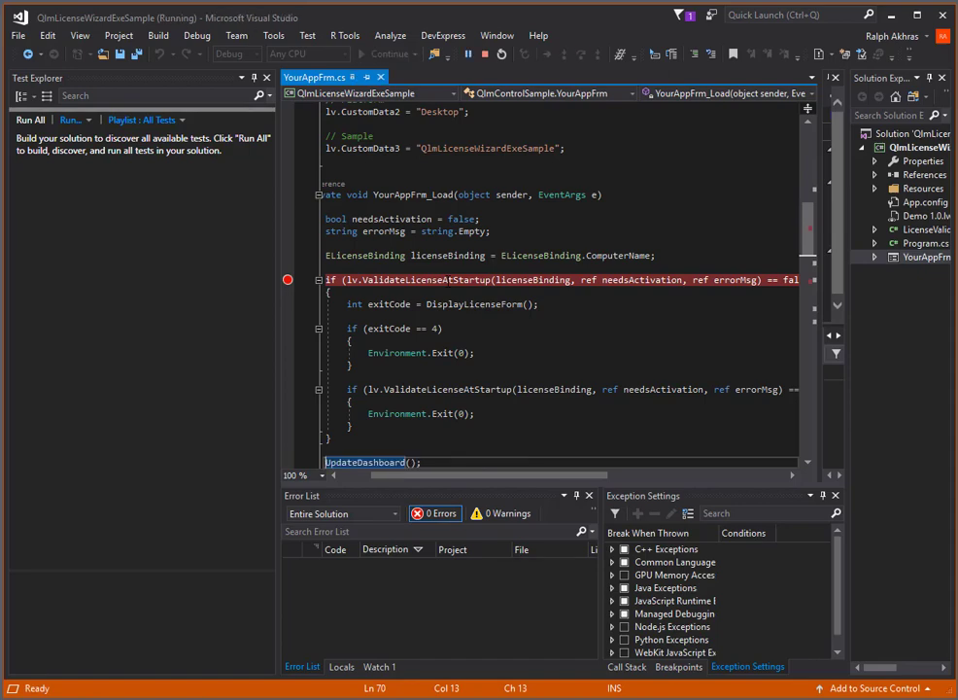